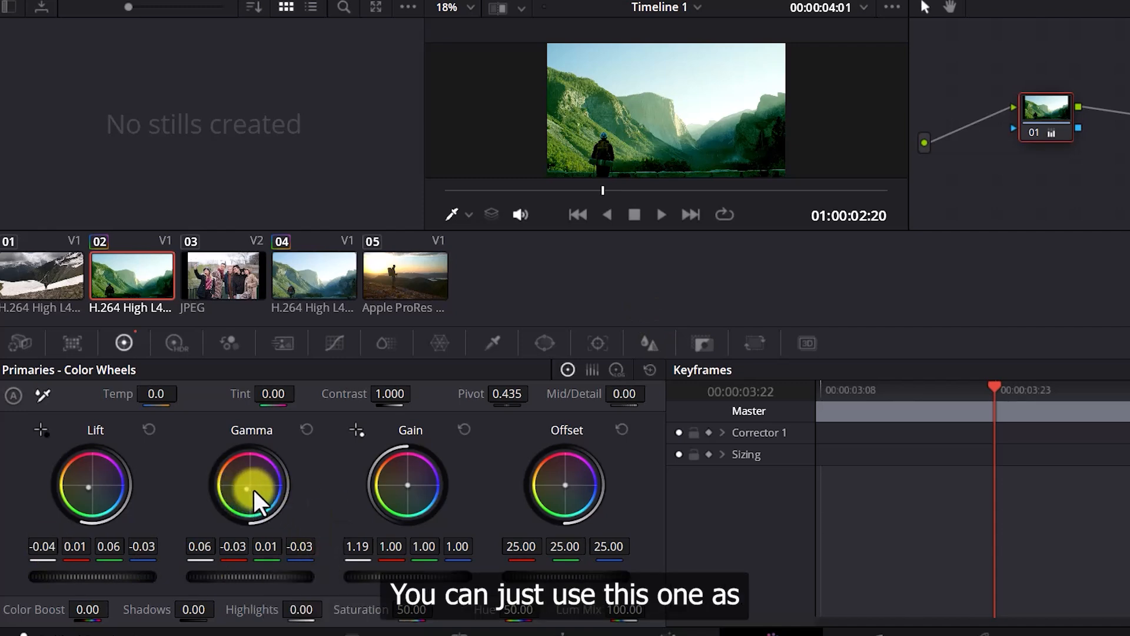
Shift the Gamma wheel's colour and set the Gamma values to 0.18, 0.13, 0.06 and 0.00
left_click_drag(247, 489, 341, 392)
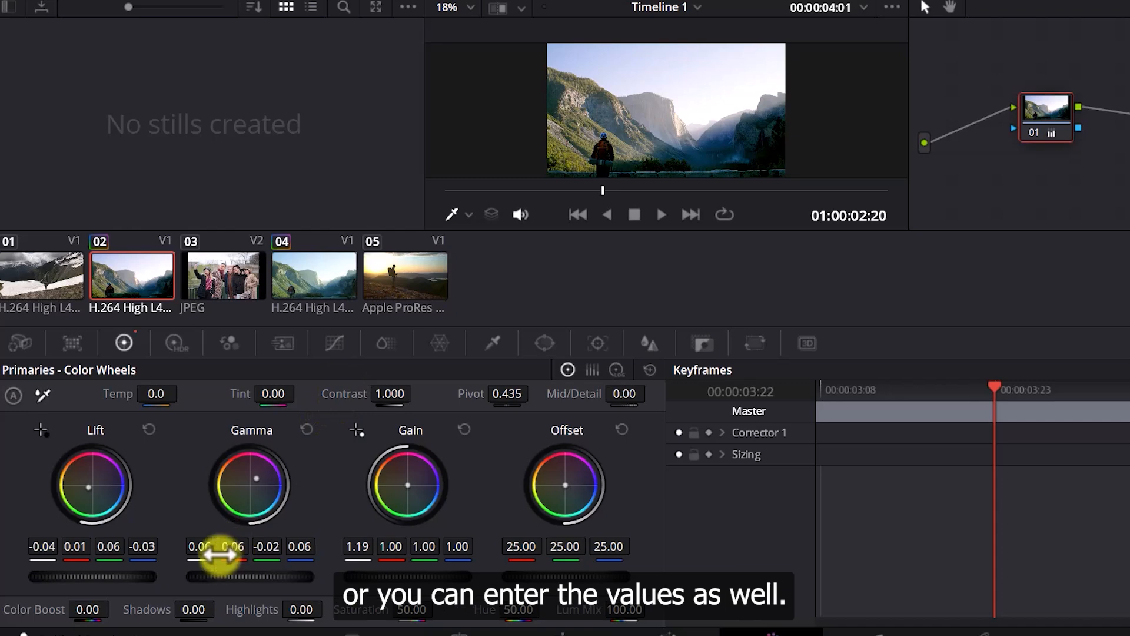
left_click_drag(204, 551, 457, 546)
left_click_drag(239, 542, 400, 493)
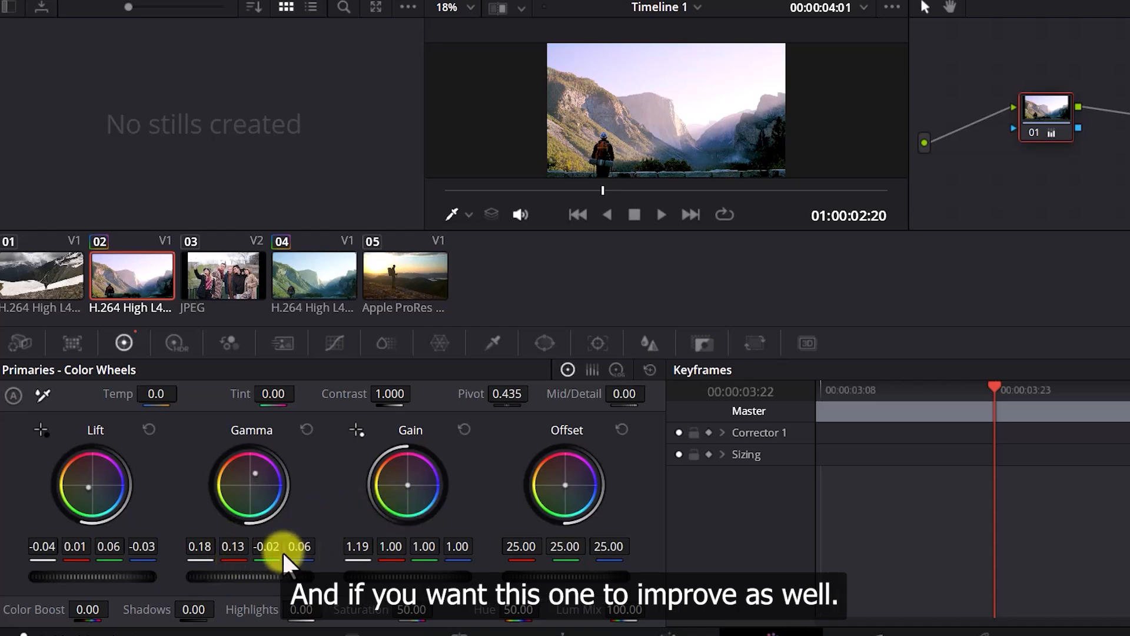
left_click_drag(268, 549, 449, 549)
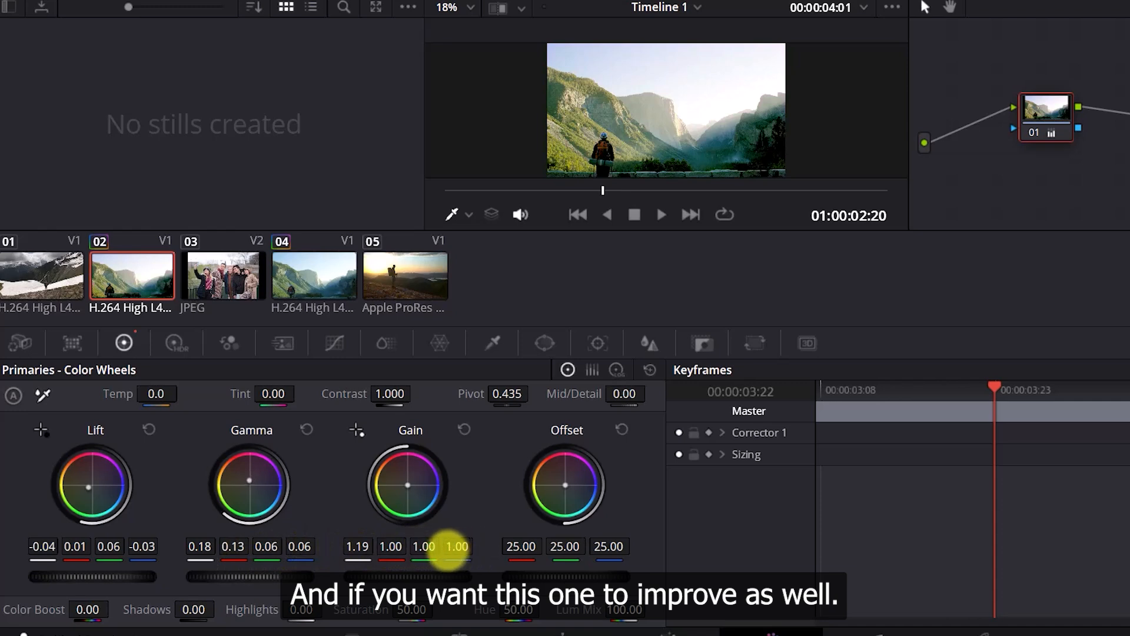
left_click_drag(301, 550, 169, 542)
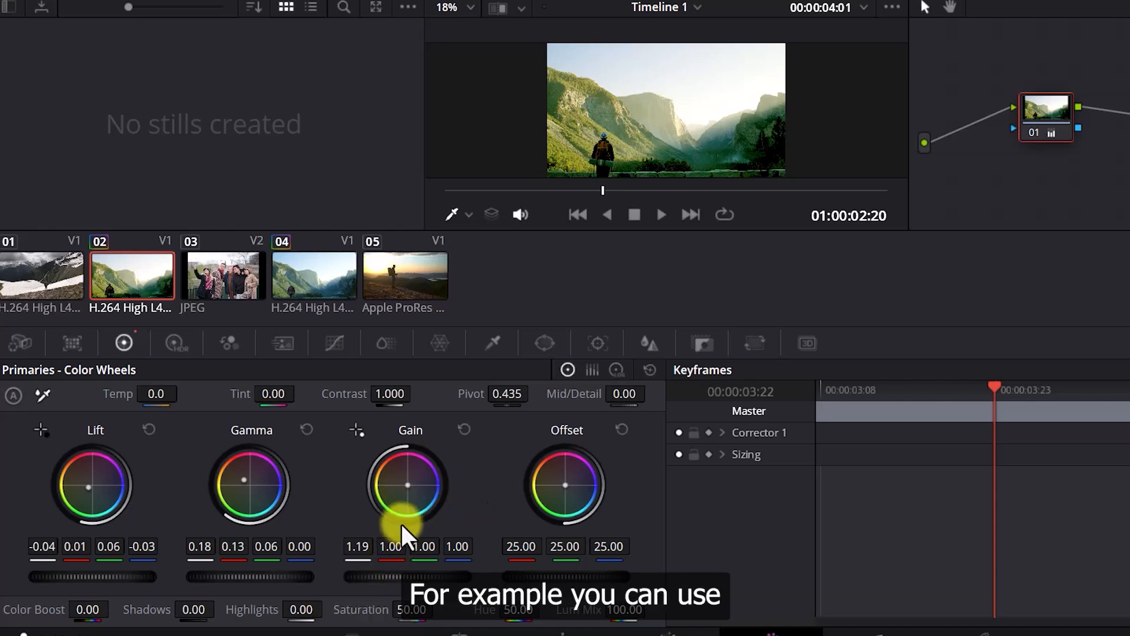
Adjust Gain with its master ring and values to 0.92, 1.35, 1.15 and 1.27
left_click_drag(366, 548, 78, 546)
left_click_drag(400, 576, 640, 577)
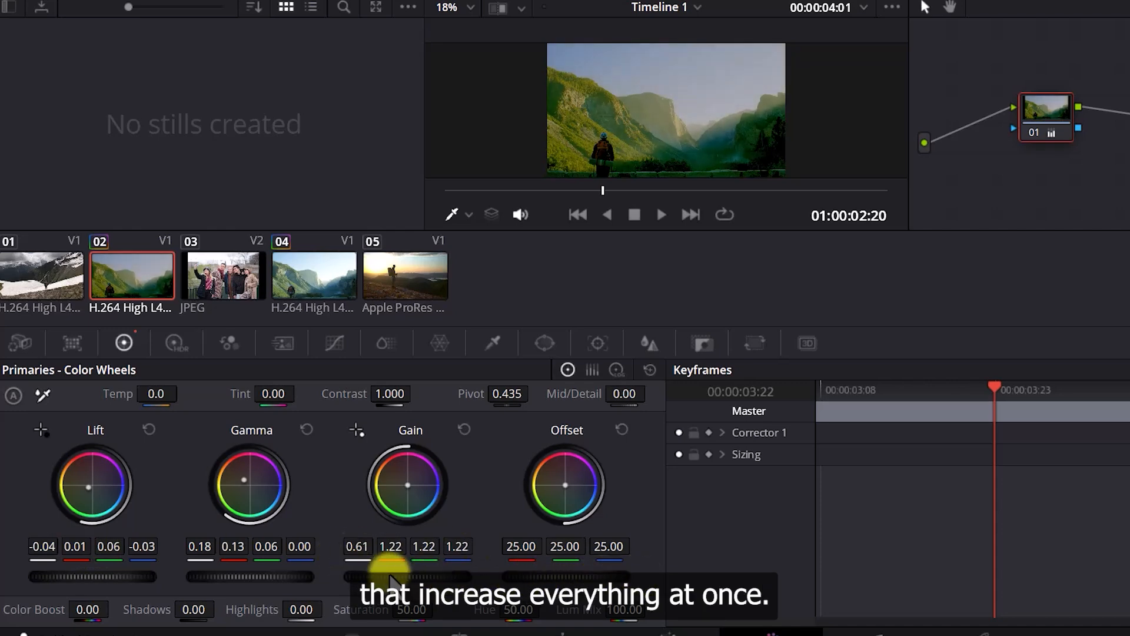
left_click_drag(381, 578, 441, 570)
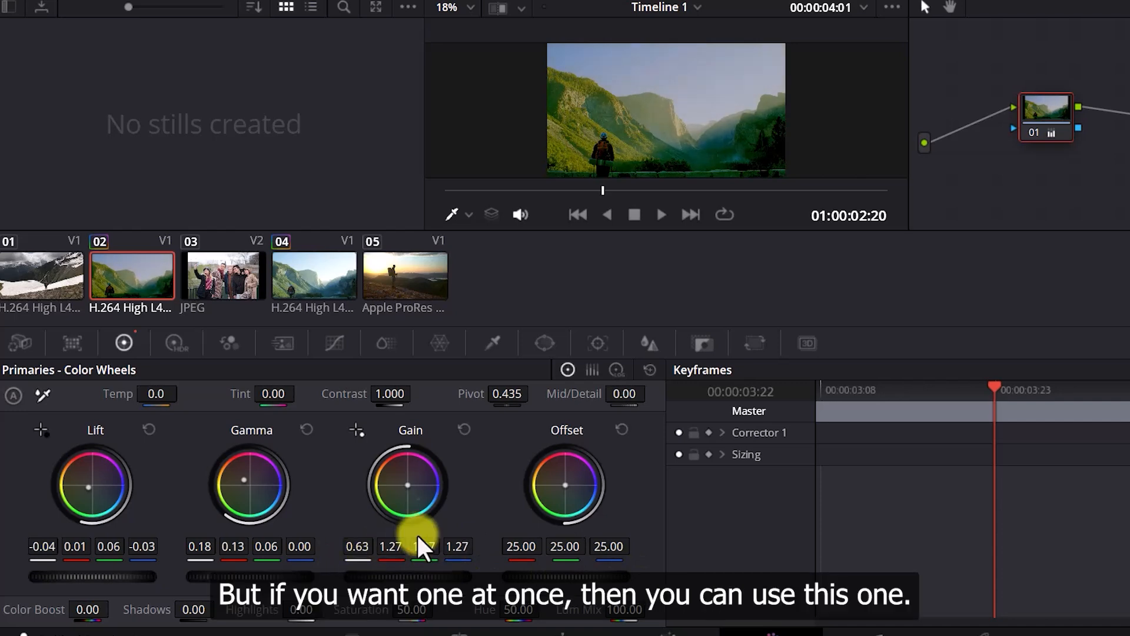
left_click_drag(356, 544, 474, 547)
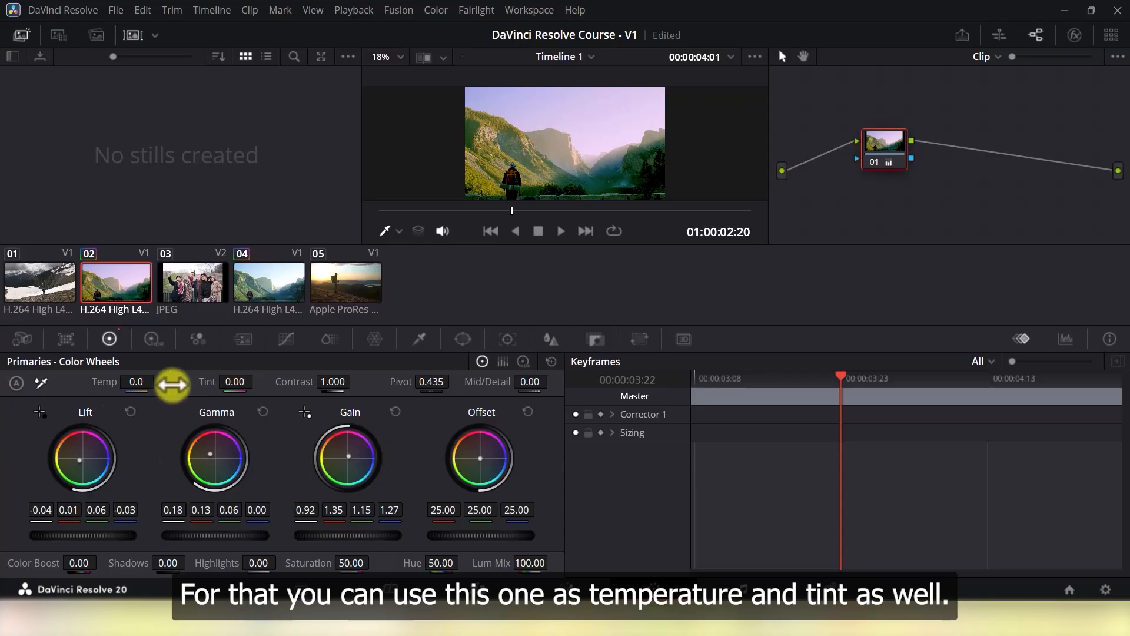
left_click_drag(138, 383, 121, 383)
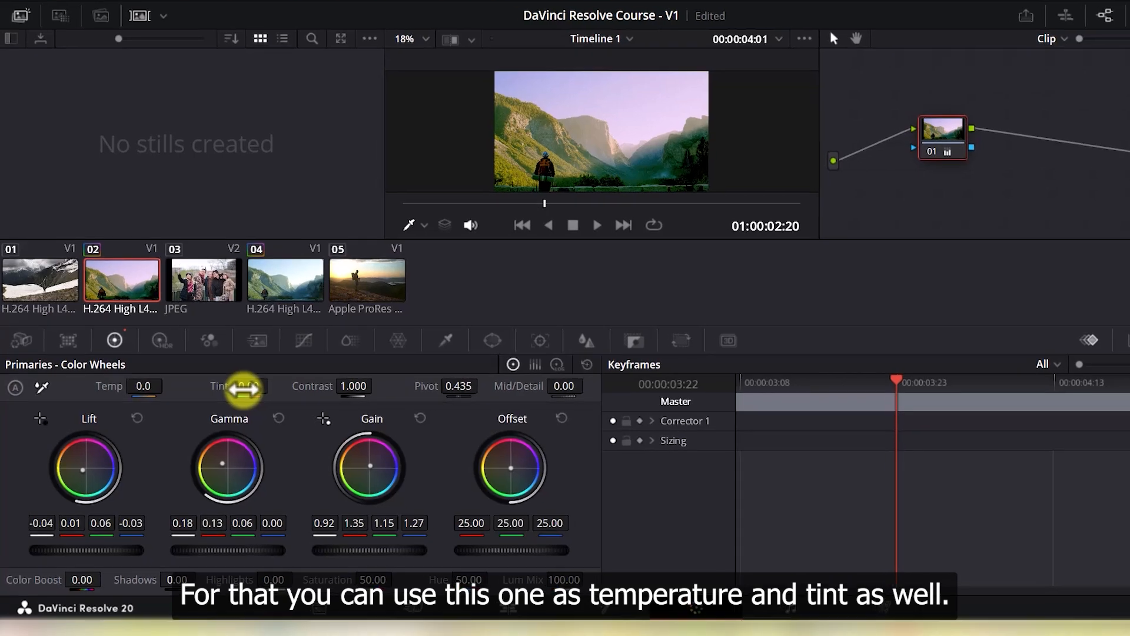
Try raising and lowering the Temp slider and entering a negative temperature value
left_click_drag(149, 388, 190, 392)
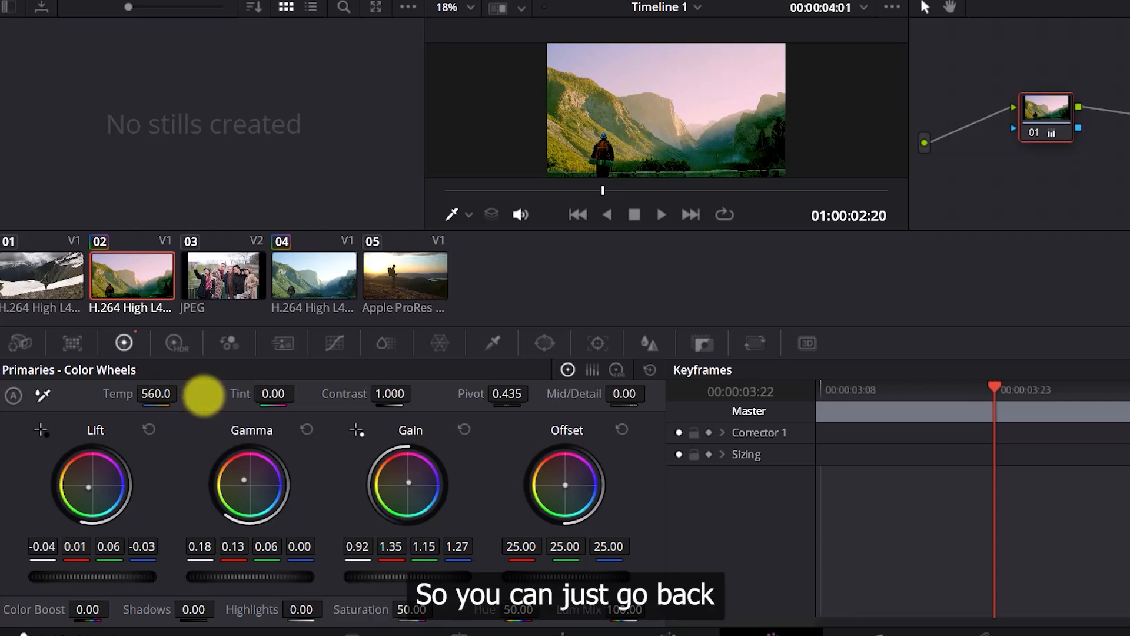
left_click_drag(156, 393, 43, 394)
left_click(153, 393)
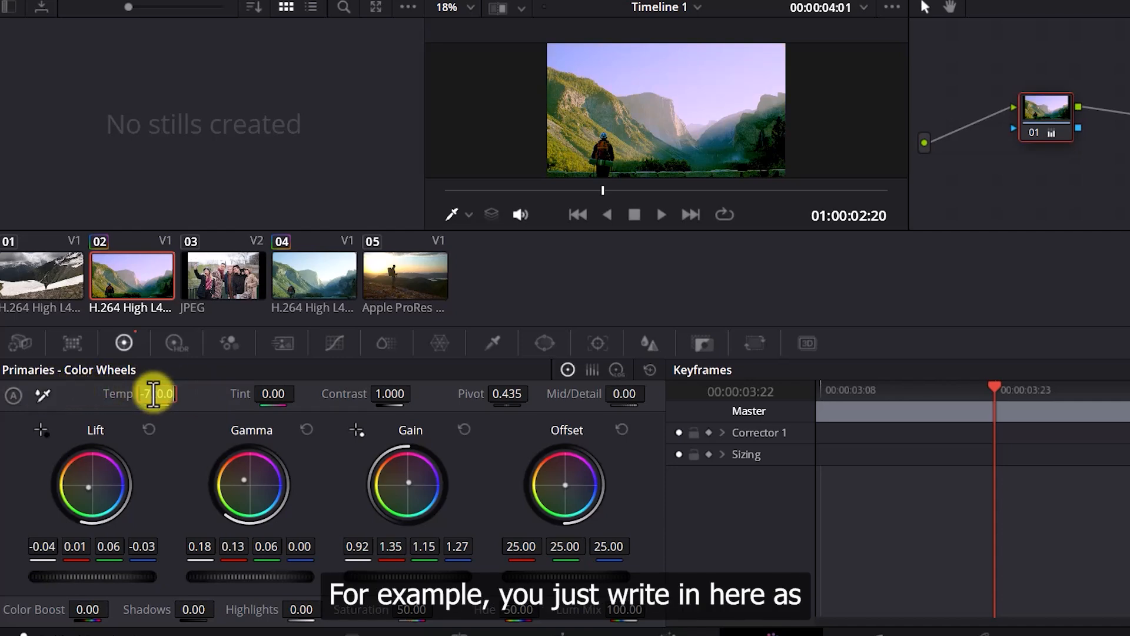
type("-9")
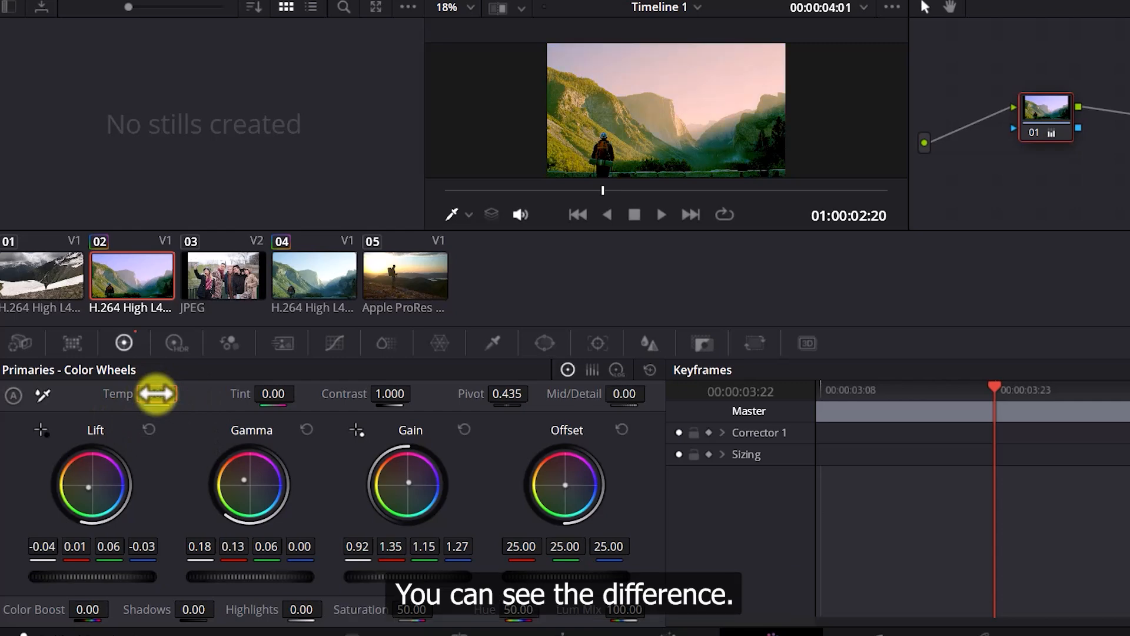
left_click_drag(157, 394, 266, 392)
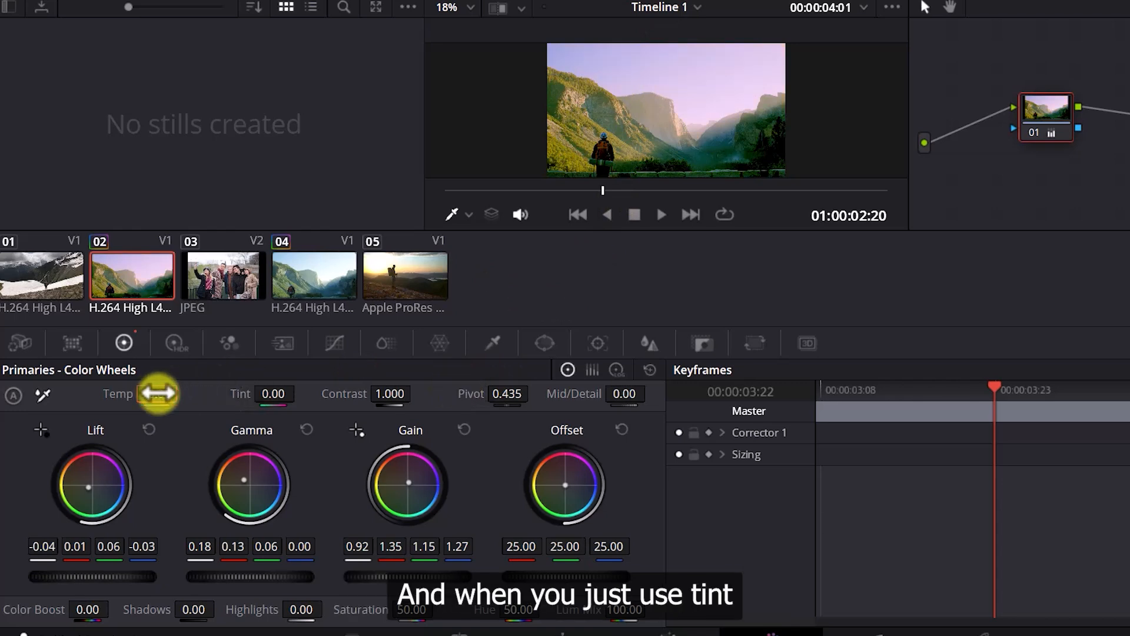
Set the Tint to -35
left_click(273, 393)
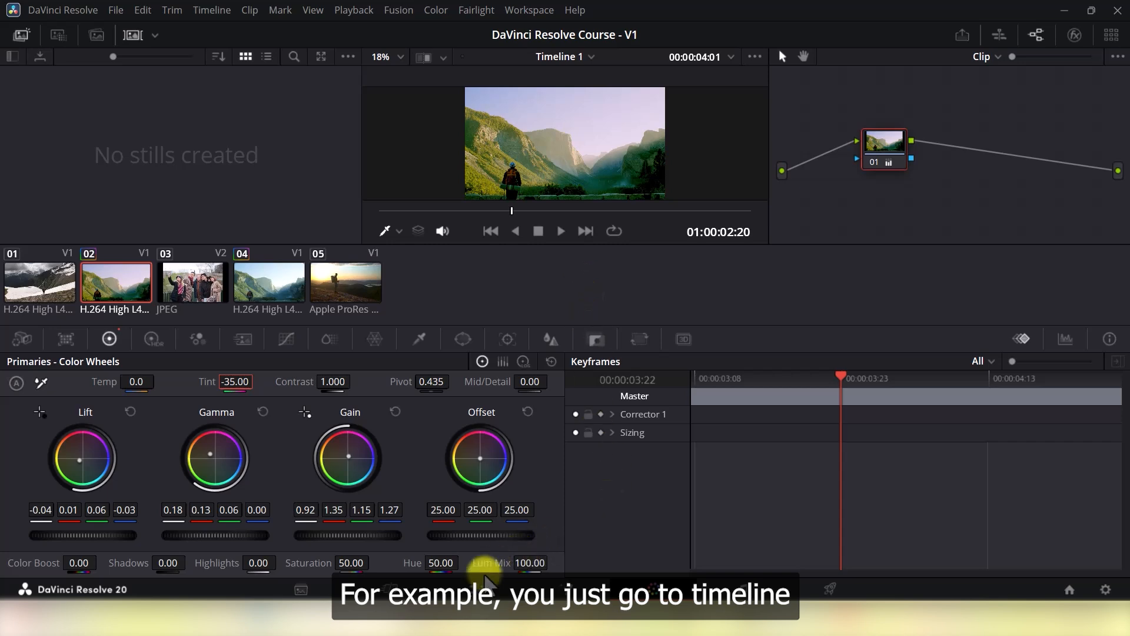
Move the playhead onto the group photo clip on the timeline and return to the Color page
left_click(471, 588)
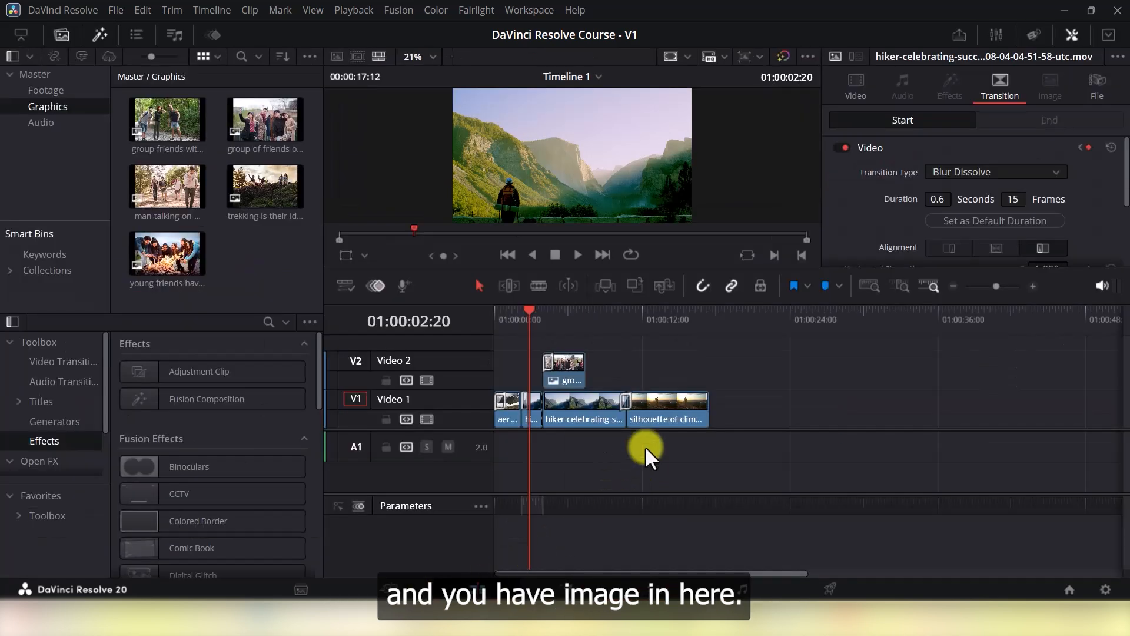
left_click(565, 310)
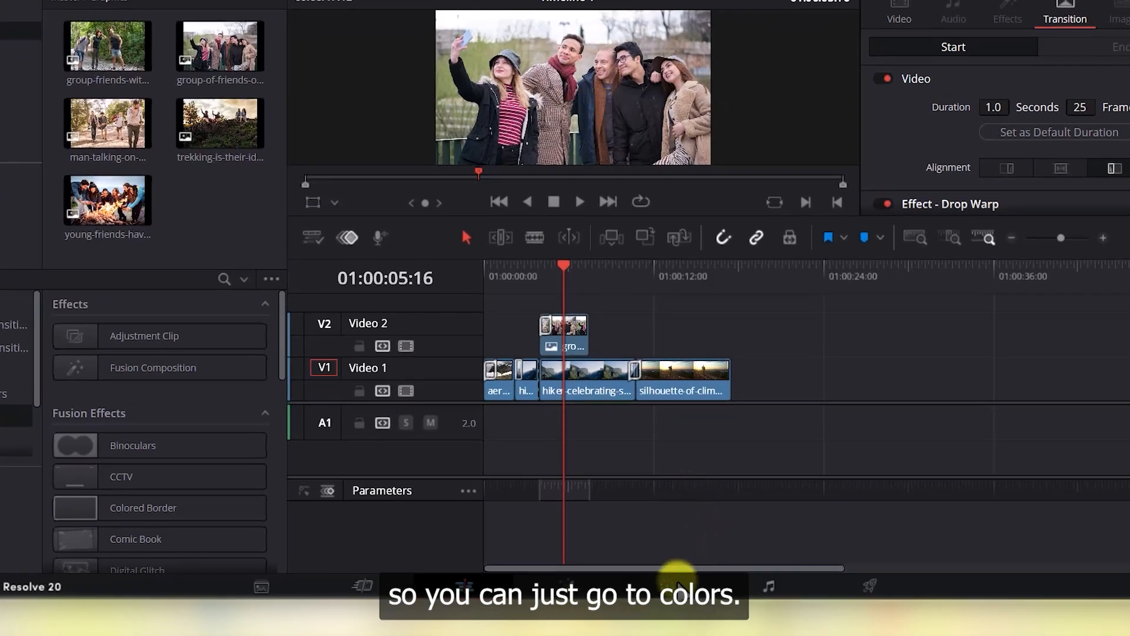
left_click(676, 584)
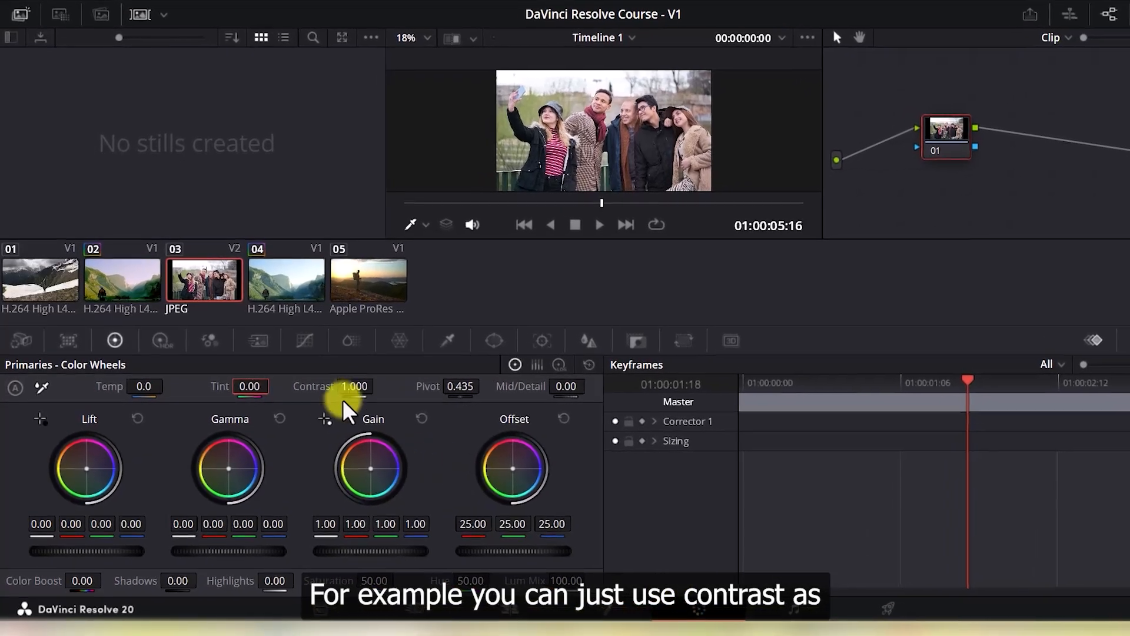
Raise the Contrast to 1.172 and the Saturation to 60 for the group photo
left_click_drag(352, 386, 387, 396)
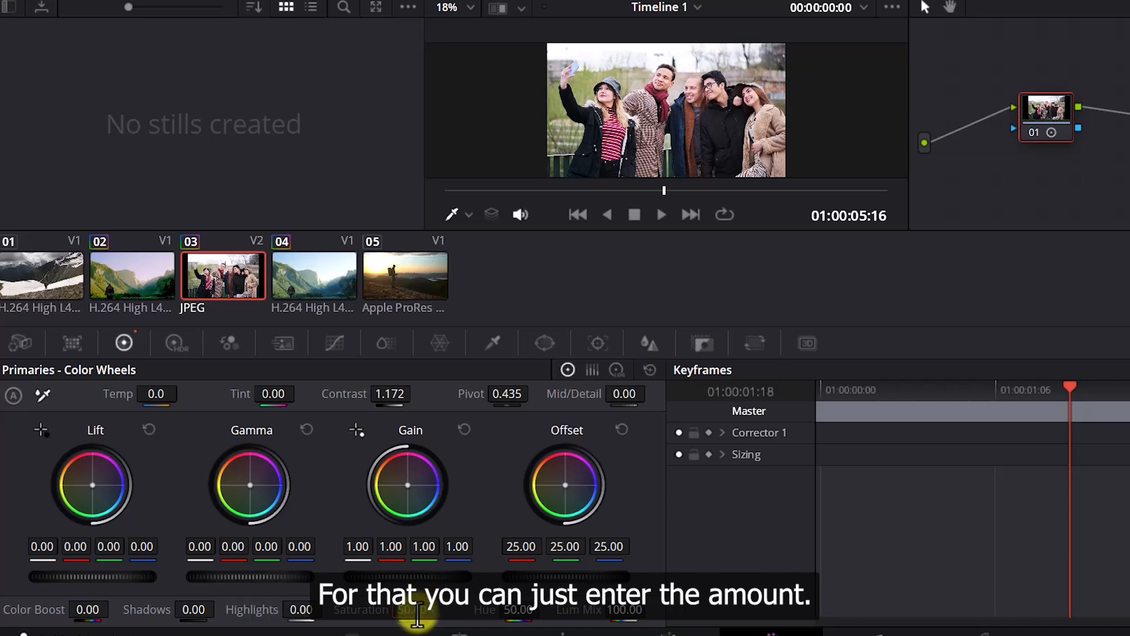
left_click_drag(418, 615, 459, 621)
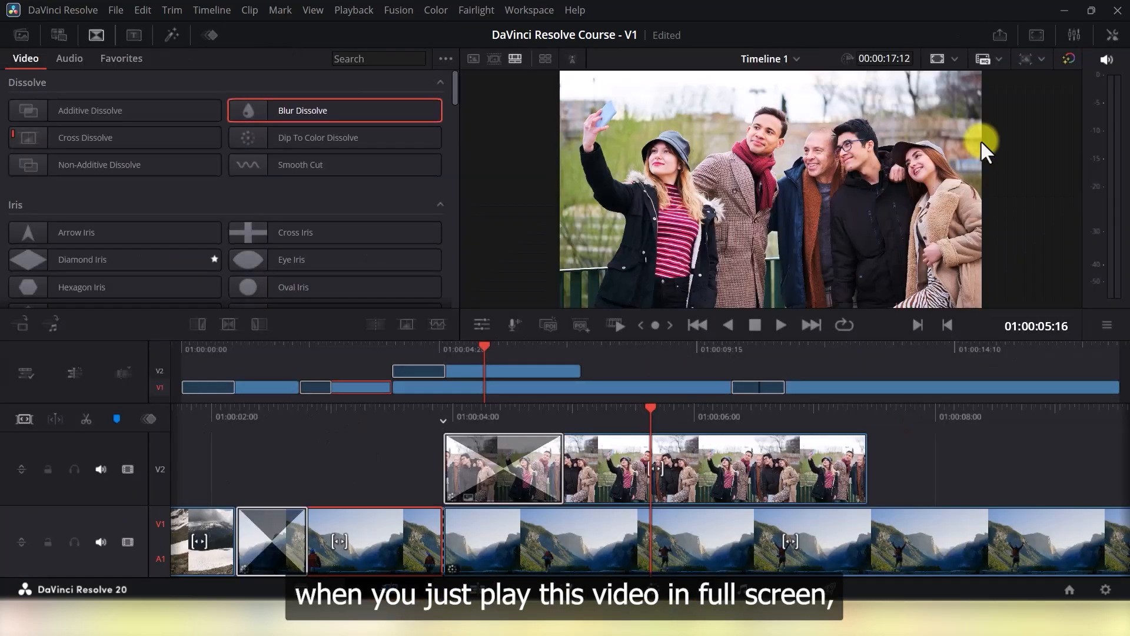
Move the playhead onto the silhouette-of-climber clip and open it on the Color page
left_click(1036, 37)
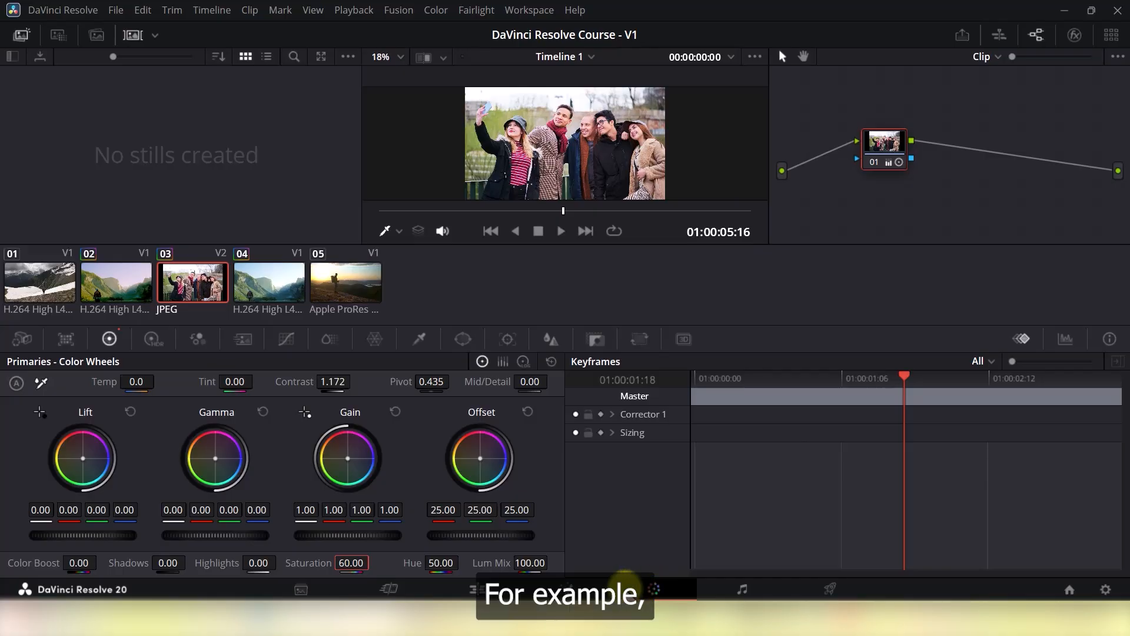
left_click(465, 587)
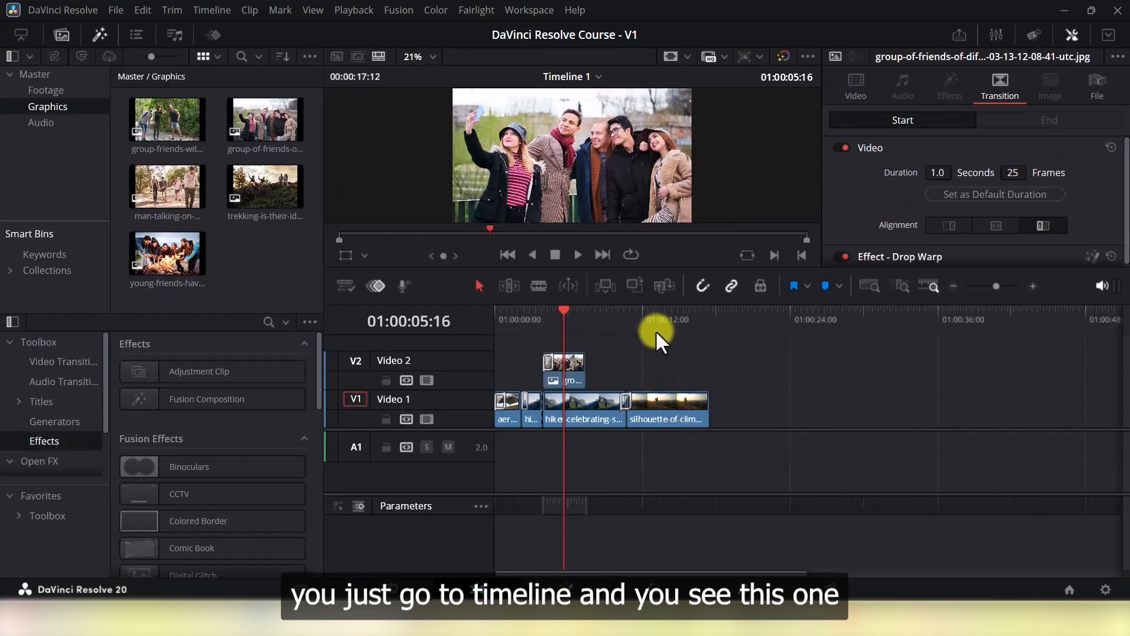
left_click(656, 328)
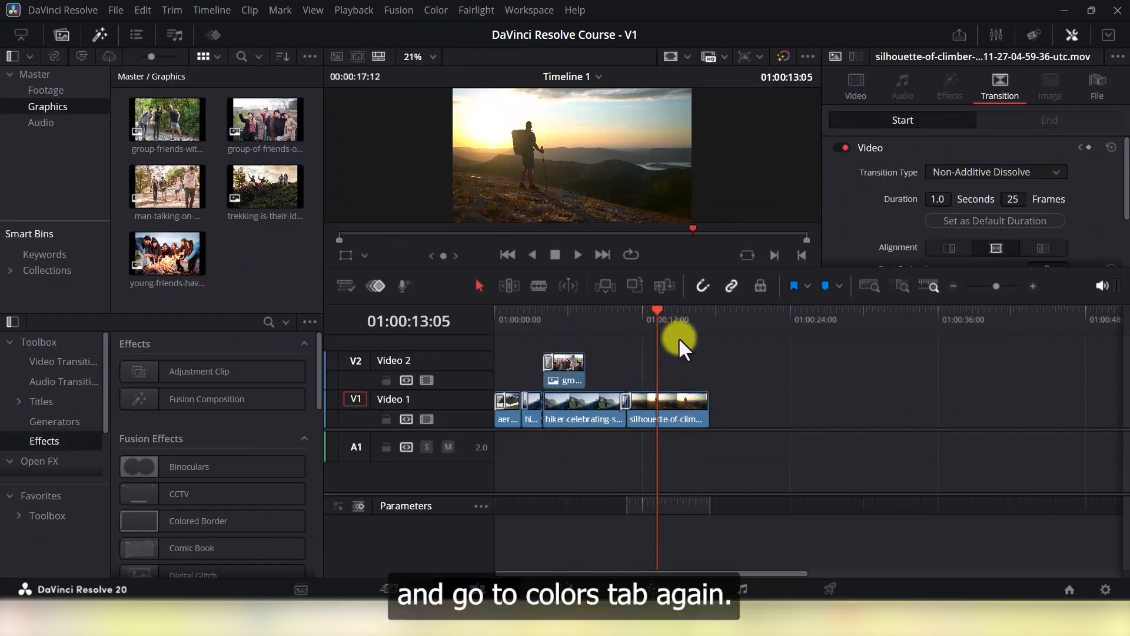
left_click(659, 589)
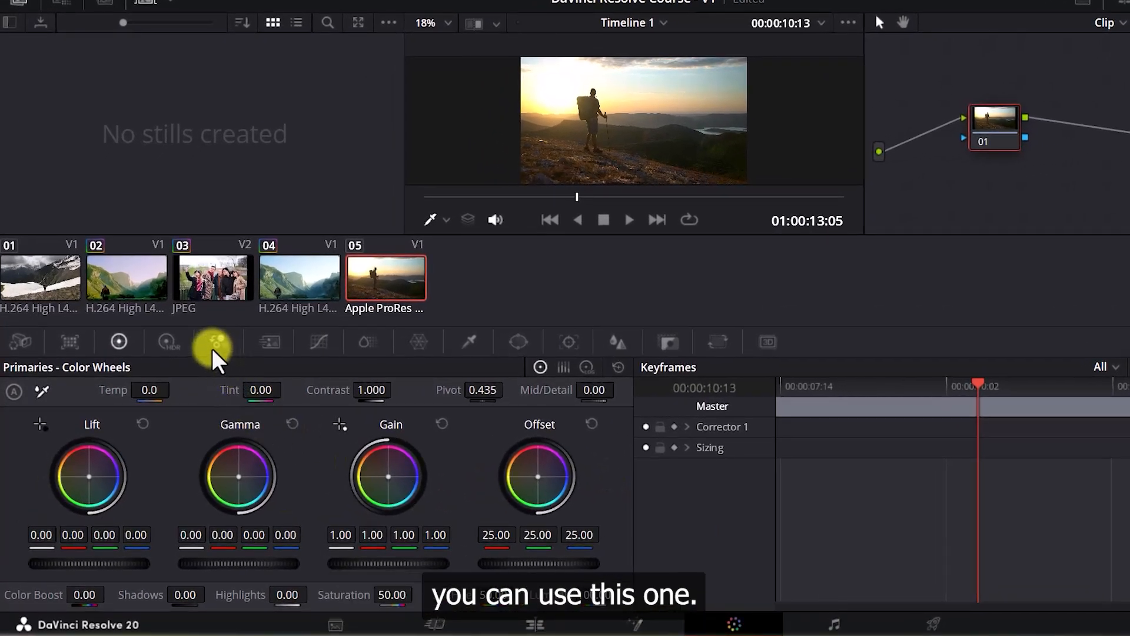
Open the RGB Mixer, set Green Output's green to 1.03 and Blue Output to -0.15, 0.24, 0.70
left_click(219, 341)
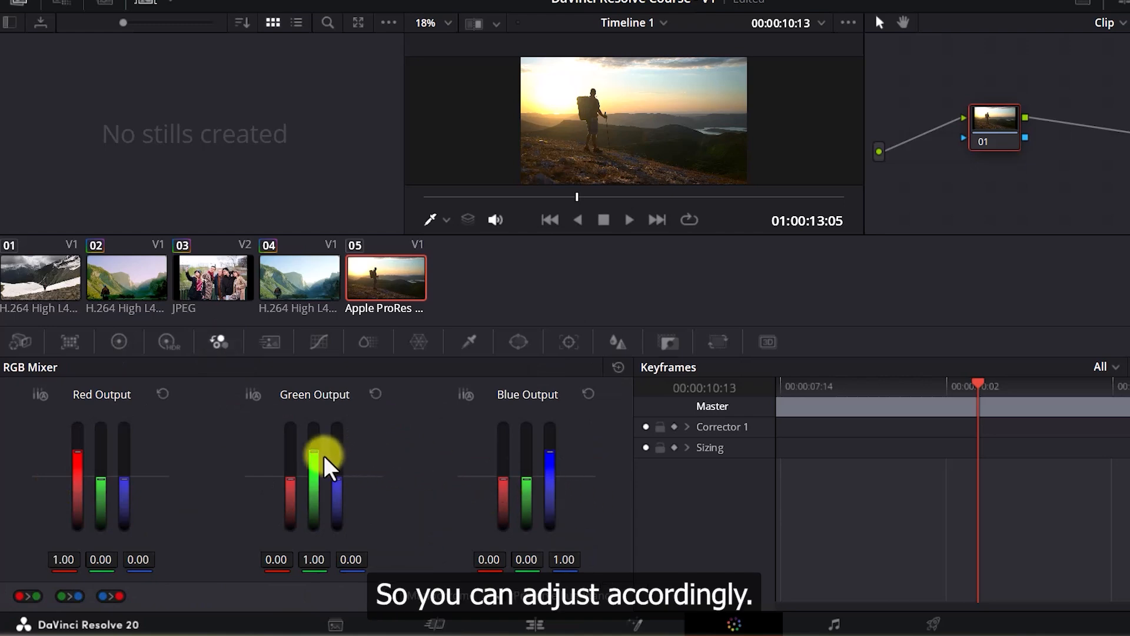
mouse_move(316, 462)
left_mouse_down()
mouse_move(314, 439)
mouse_move(315, 450)
left_mouse_up()
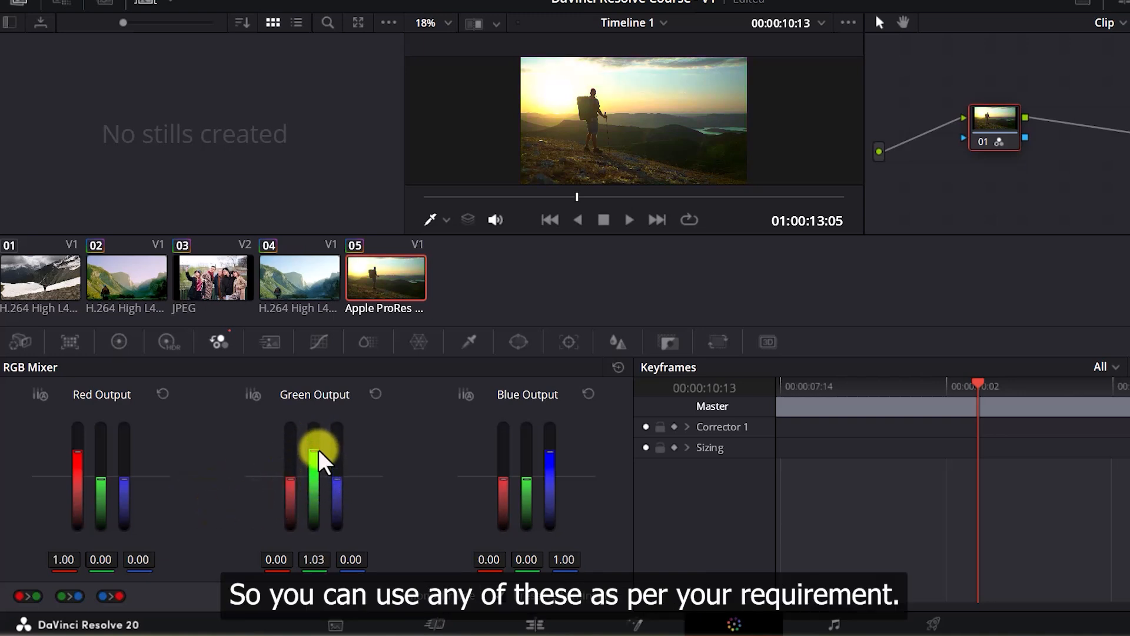
mouse_move(522, 482)
left_mouse_down()
mouse_move(522, 467)
mouse_move(550, 461)
mouse_move(500, 474)
mouse_move(501, 463)
mouse_move(503, 480)
left_mouse_up()
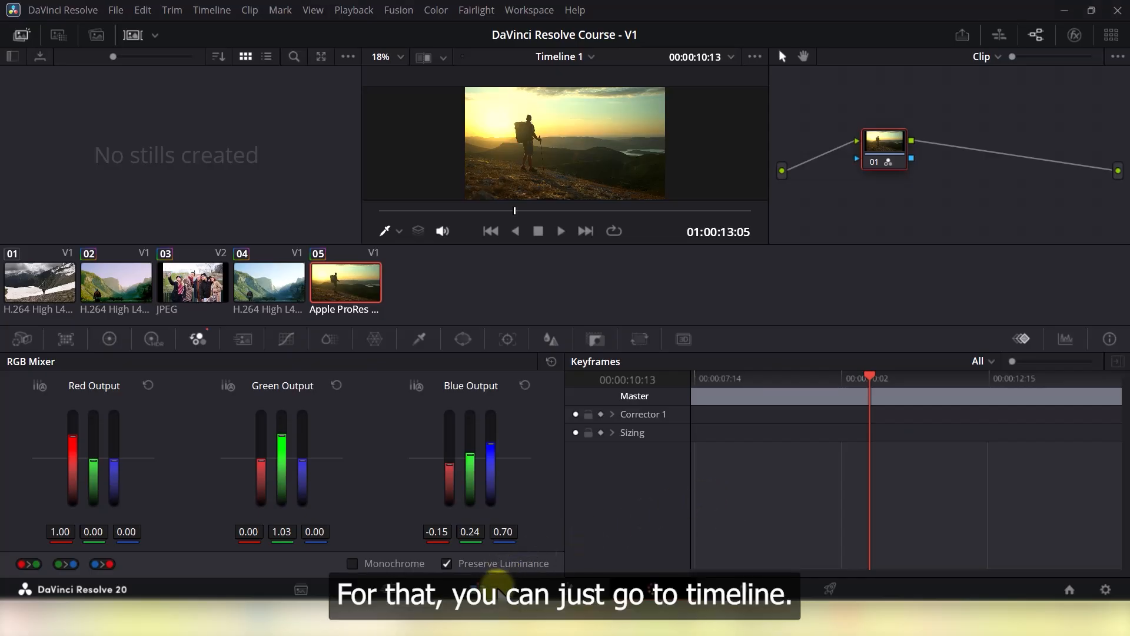
Switch to the Edit page and toggle the grade bypass off and on to compare before and after
left_click(493, 589)
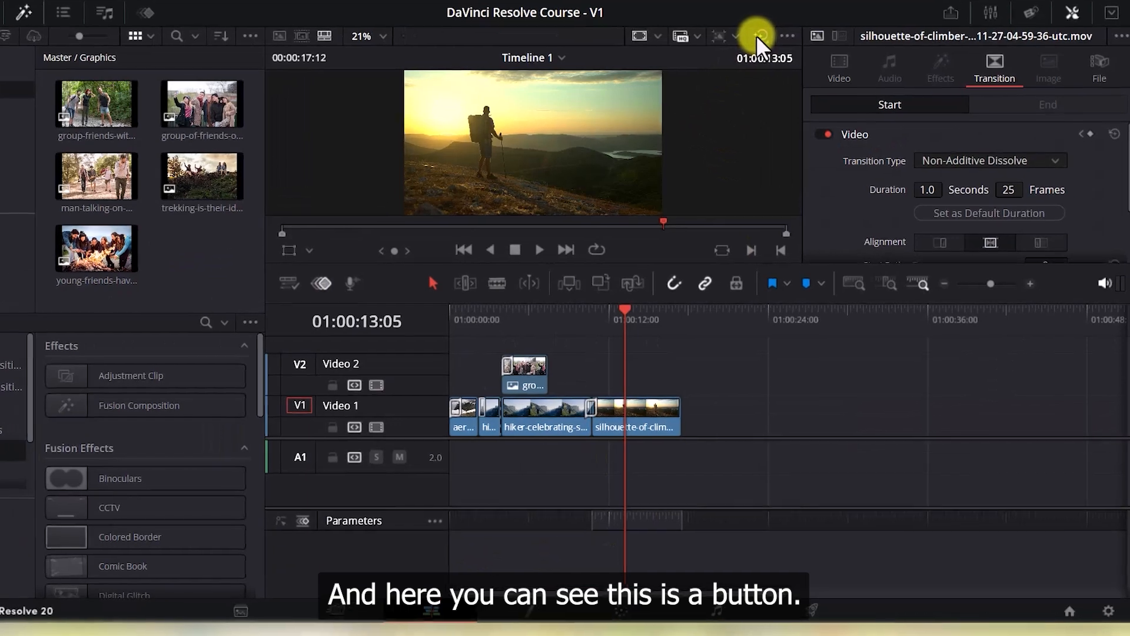
left_click(747, 22)
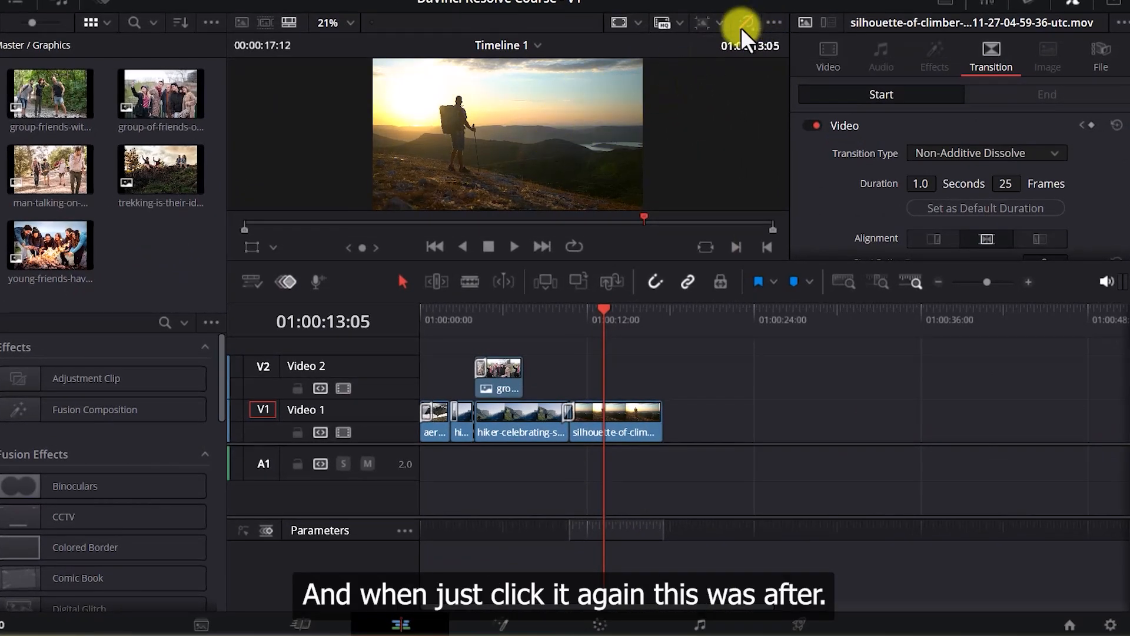
left_click(748, 22)
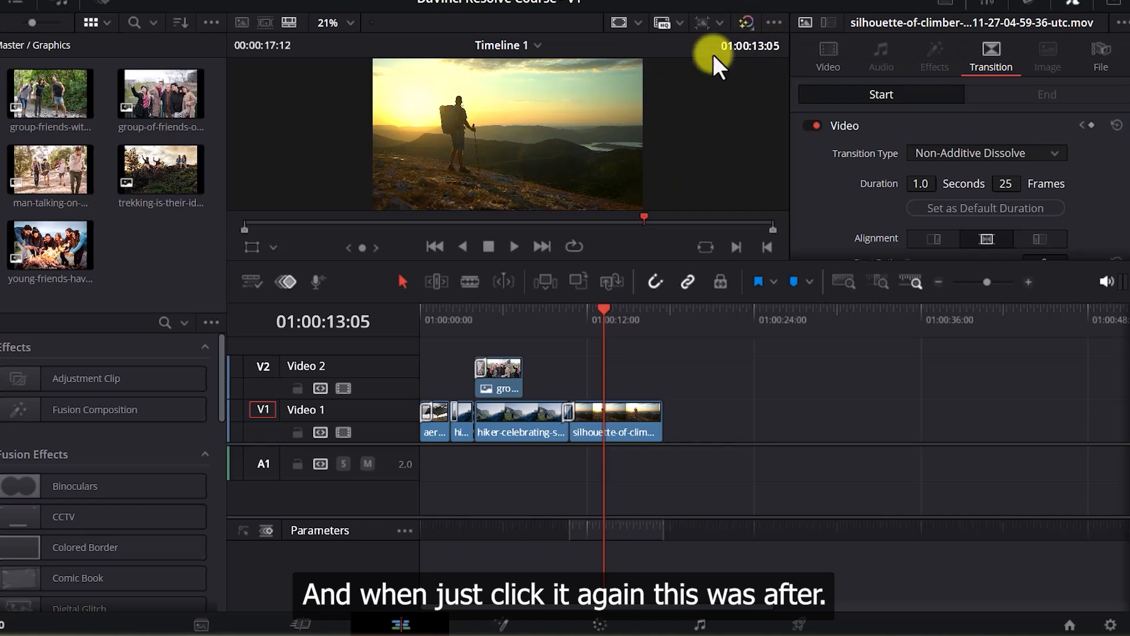